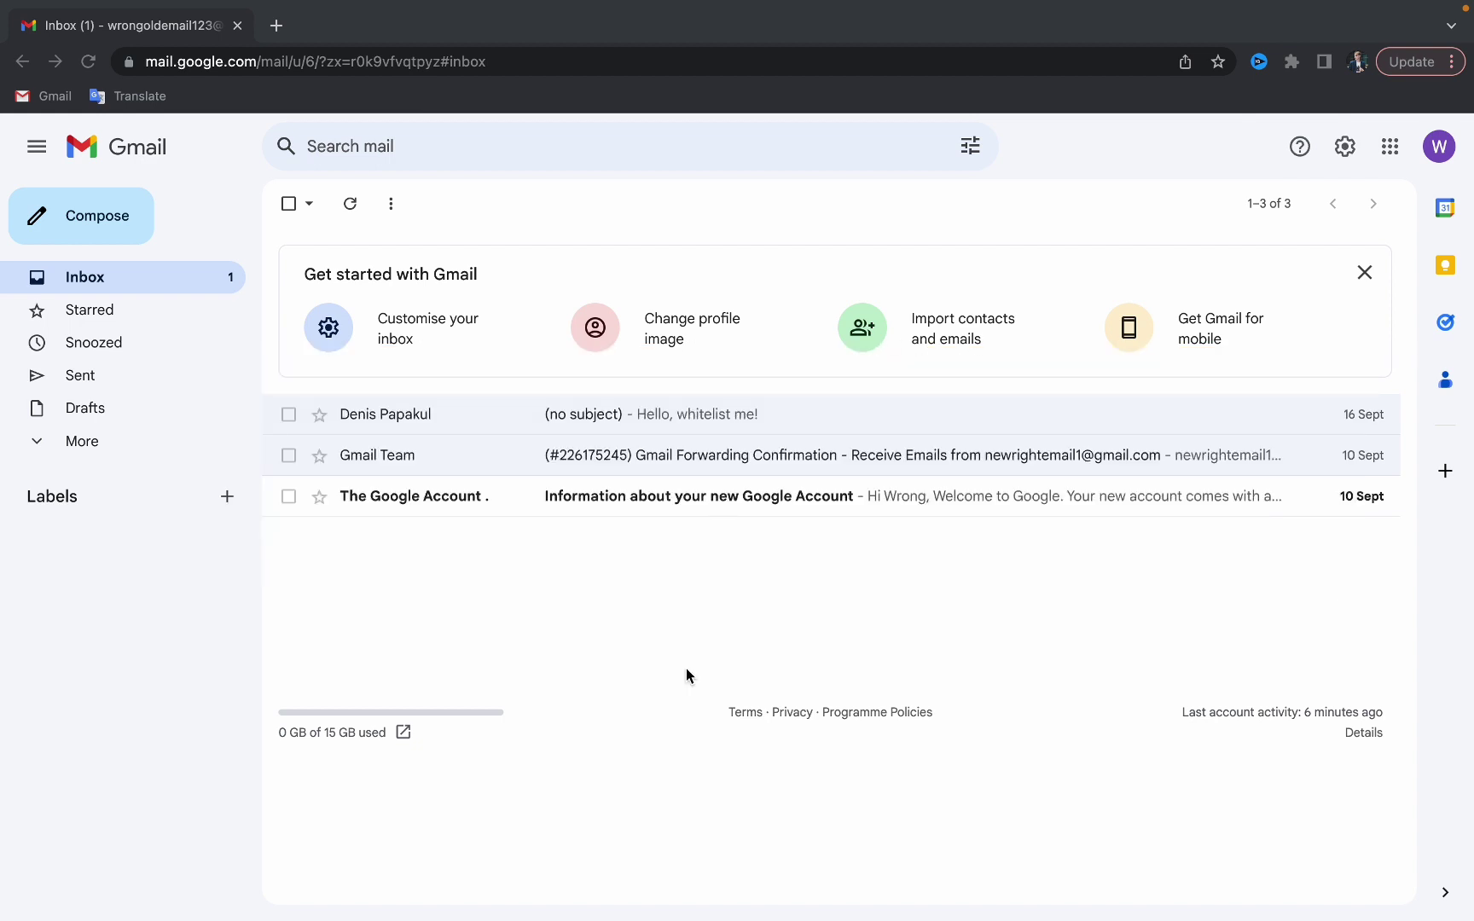
Open Gmail's quick settings from the gear icon and go to See all settings.
click(1345, 147)
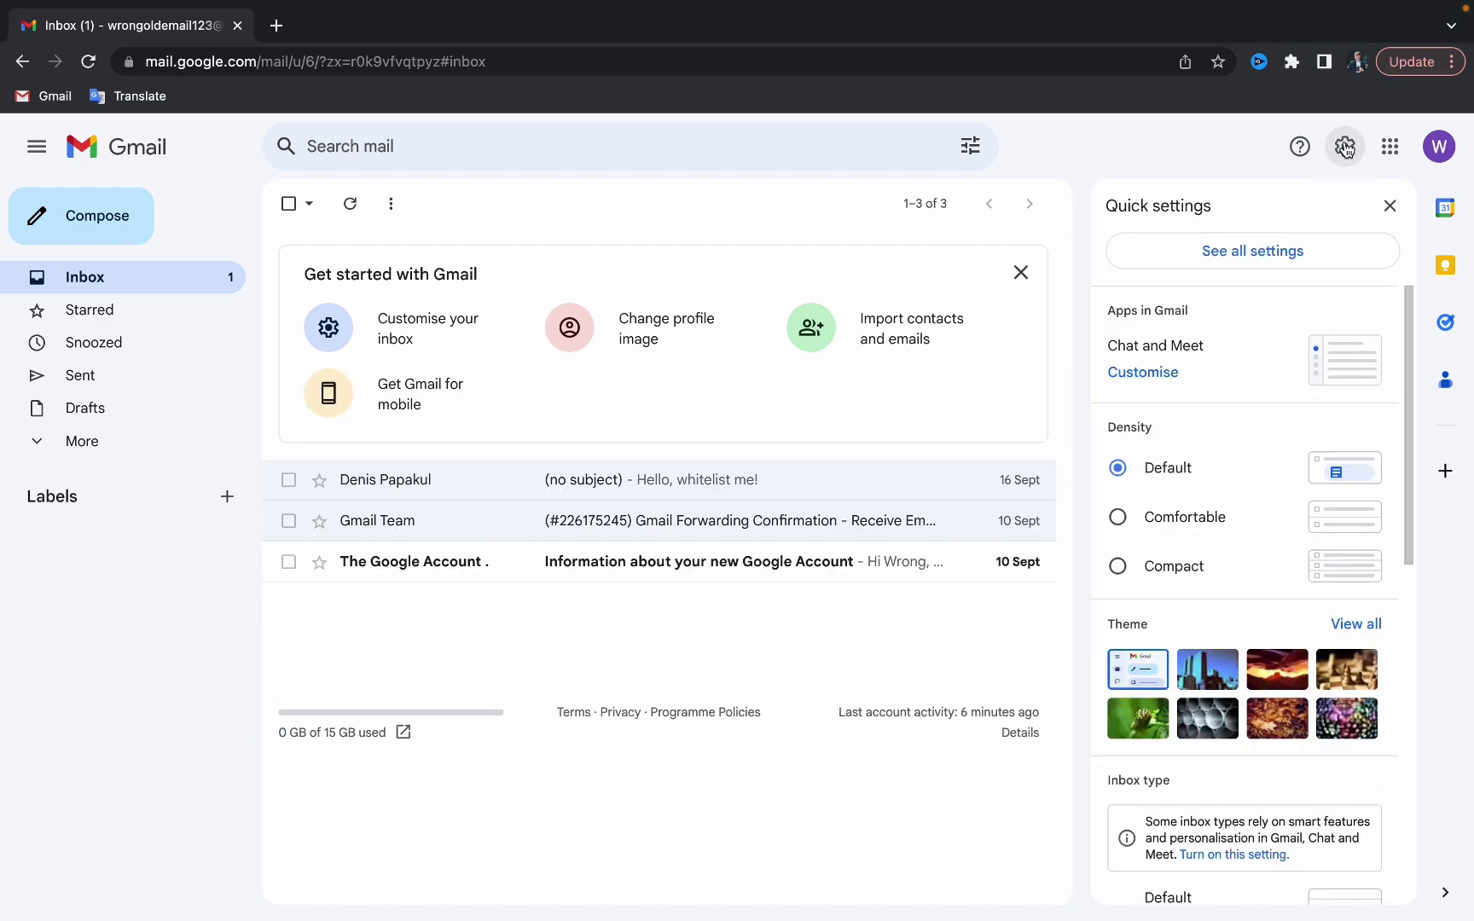
scroll(1257, 382, down, 3)
scroll(1257, 385, up, 3)
scroll(1253, 461, down, 4)
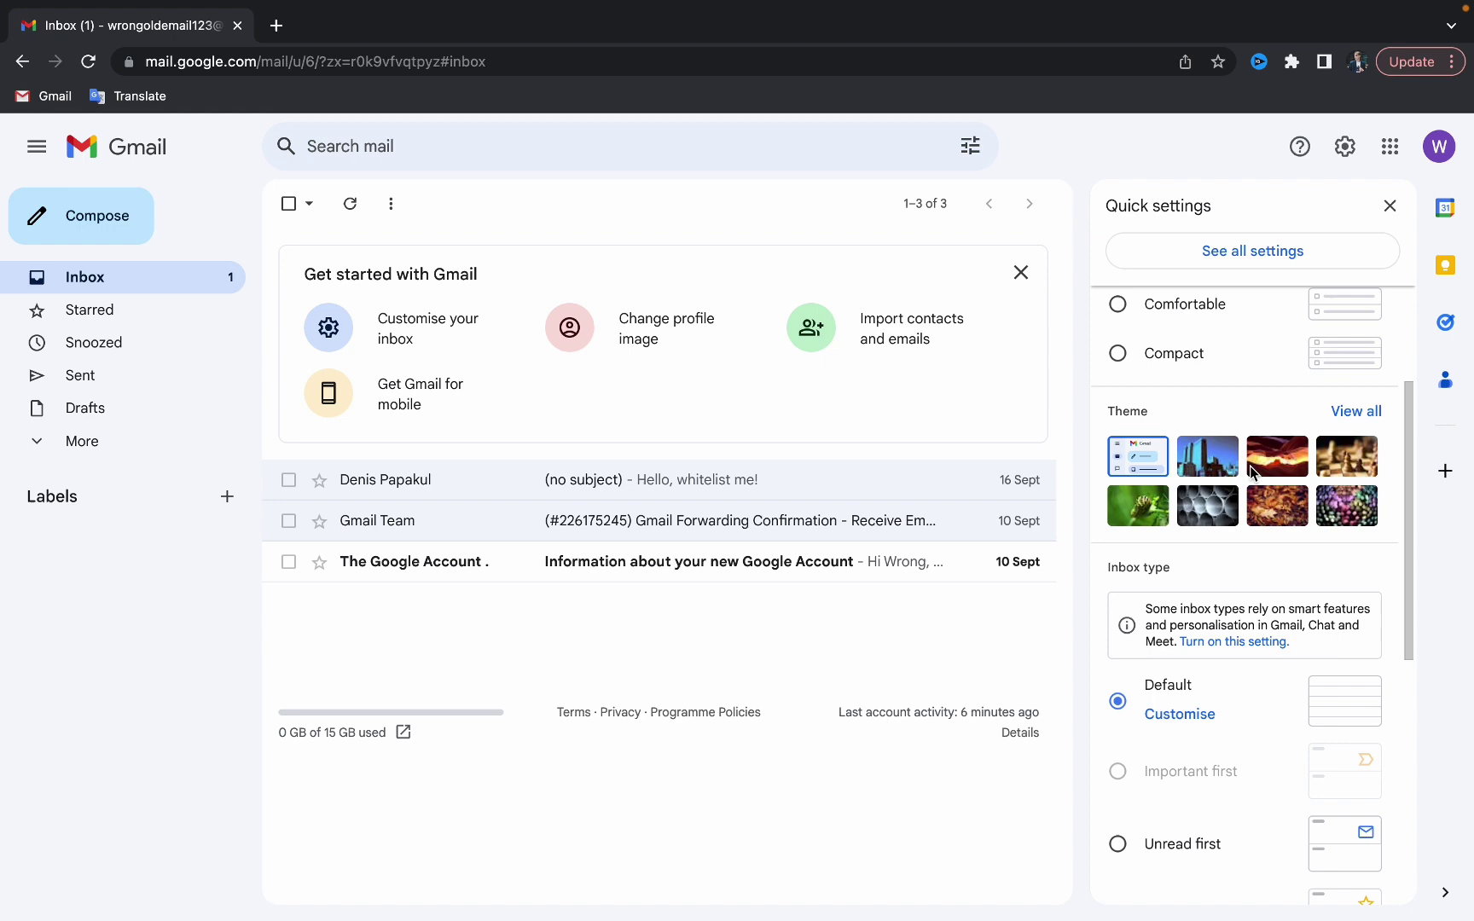
scroll(1253, 461, up, 3)
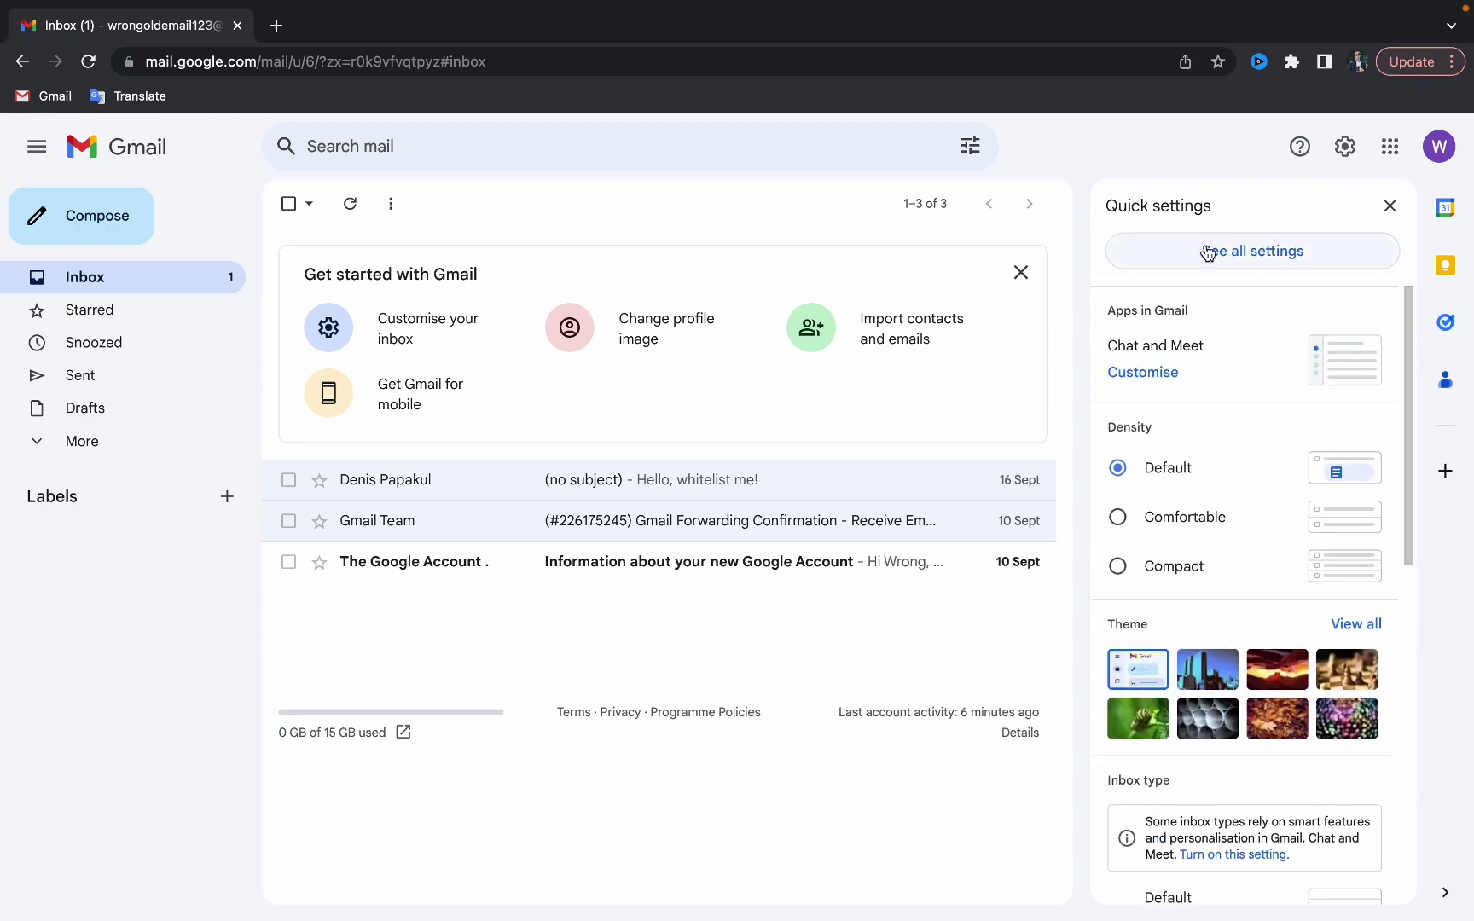
click(1261, 262)
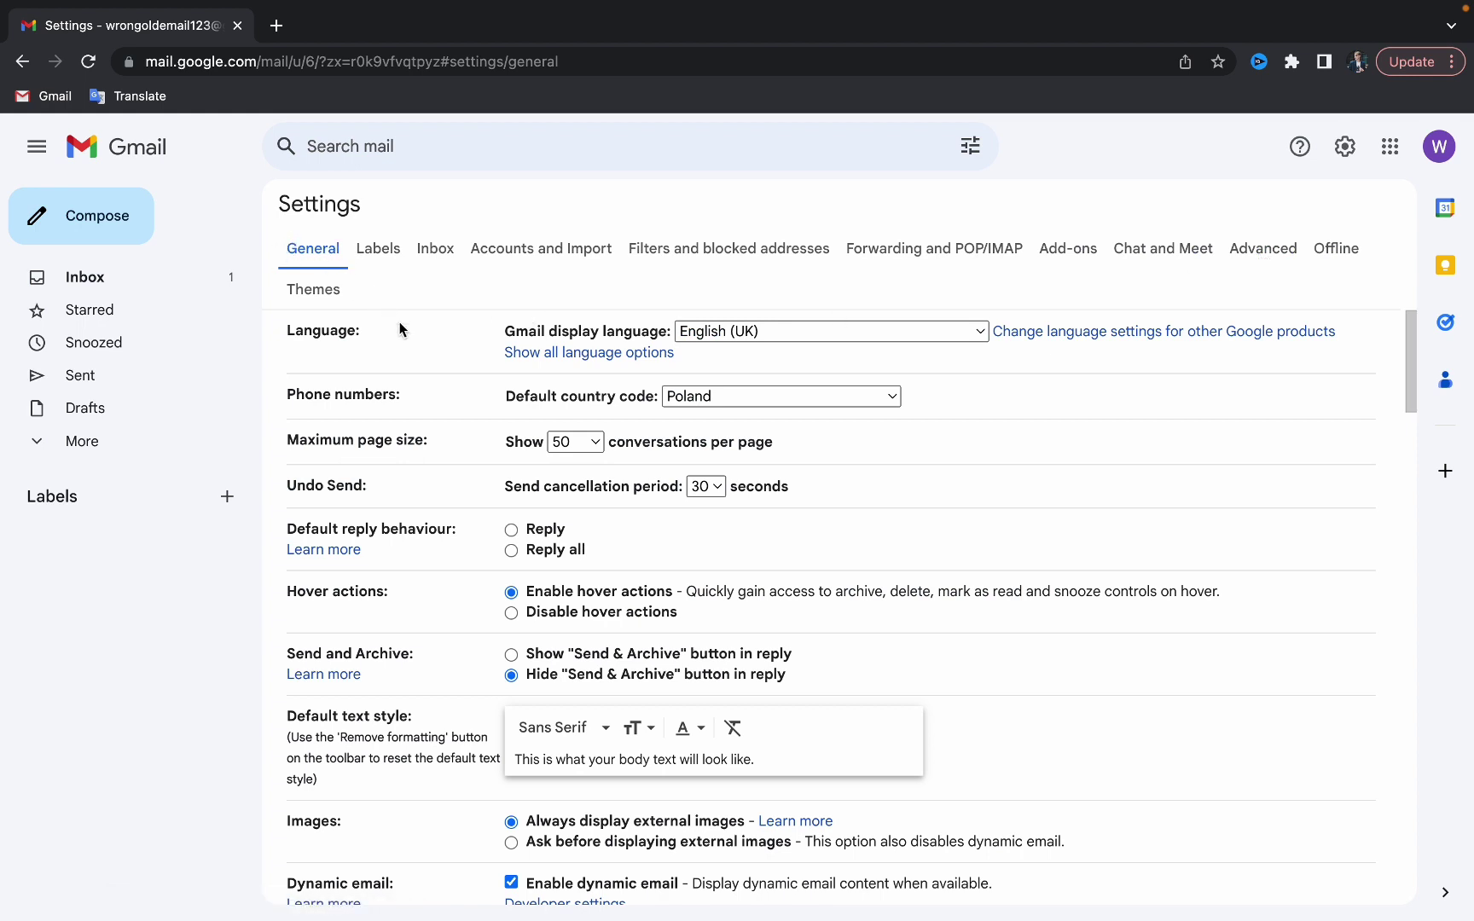
scroll(469, 465, down, 2)
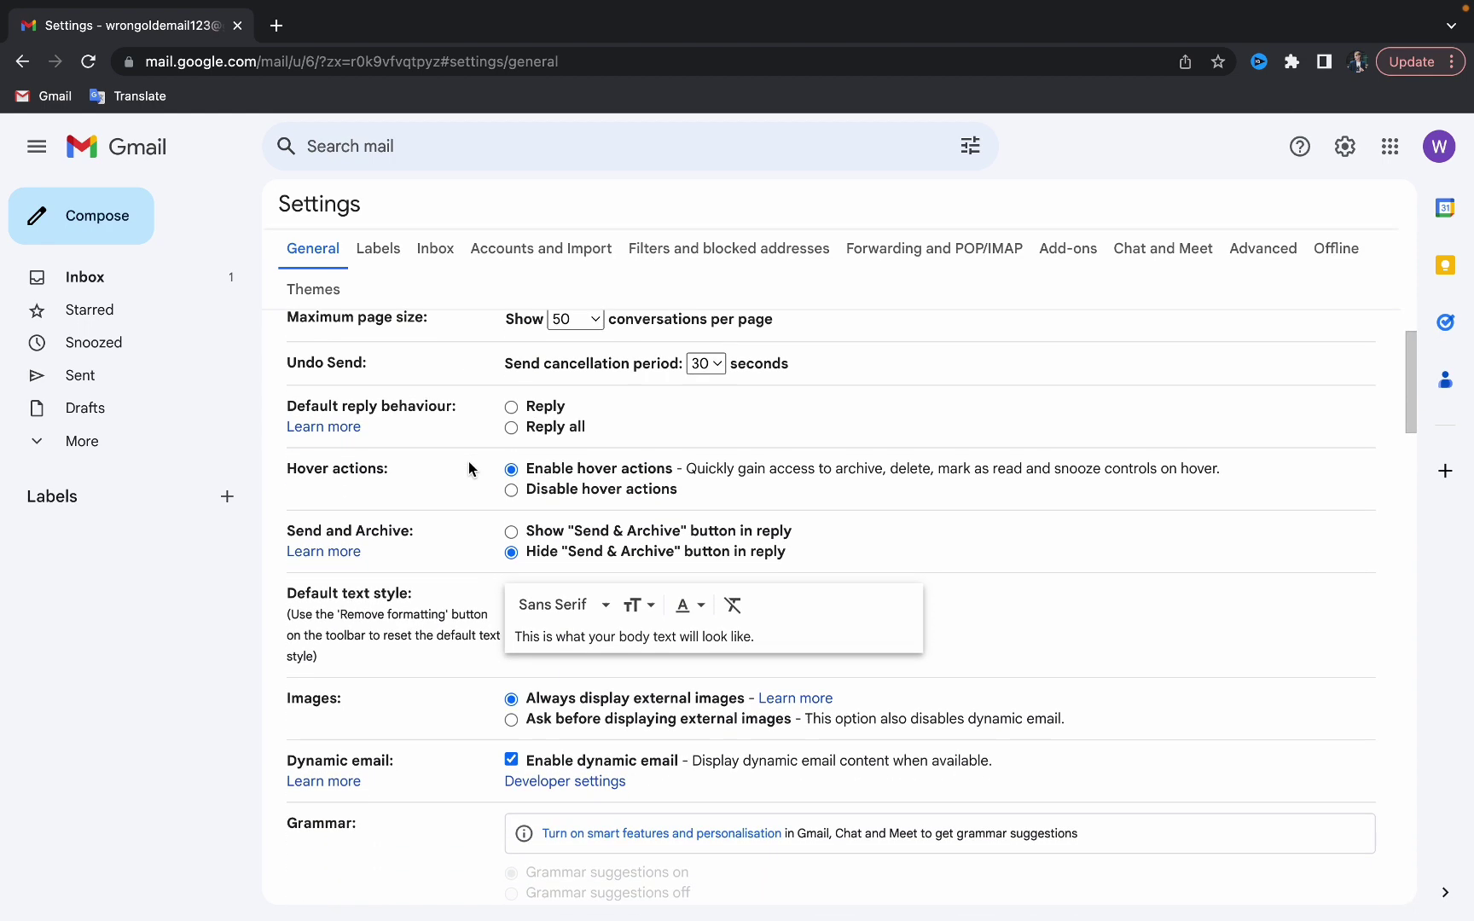
scroll(469, 469, down, 1)
scroll(469, 469, up, 1)
scroll(469, 467, down, 1)
scroll(469, 468, down, 2)
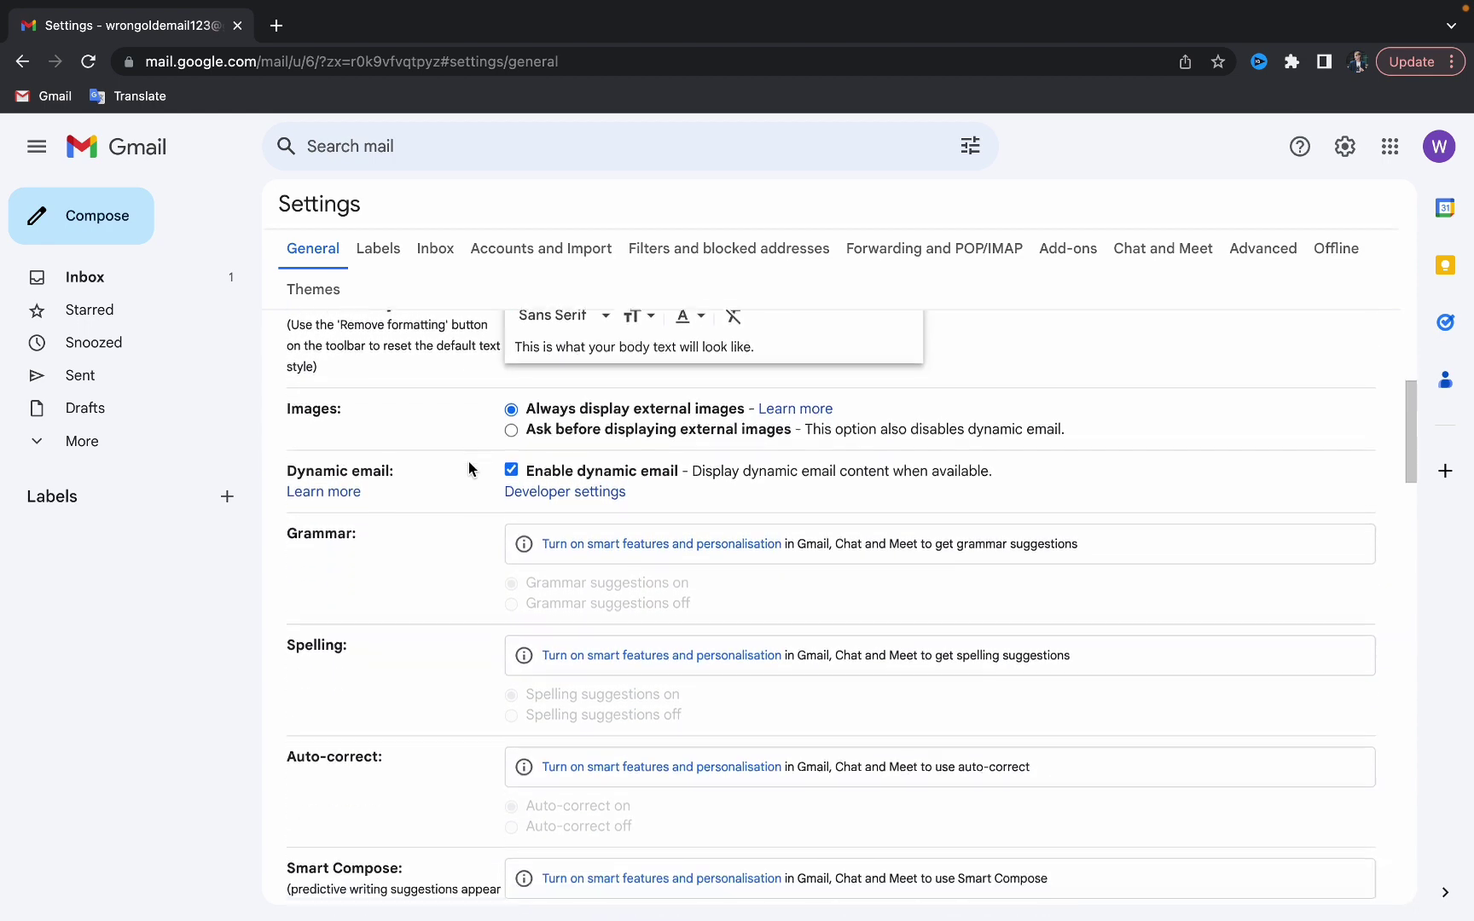
scroll(470, 467, down, 3)
scroll(469, 467, down, 2)
scroll(469, 467, down, 2)
scroll(468, 467, down, 2)
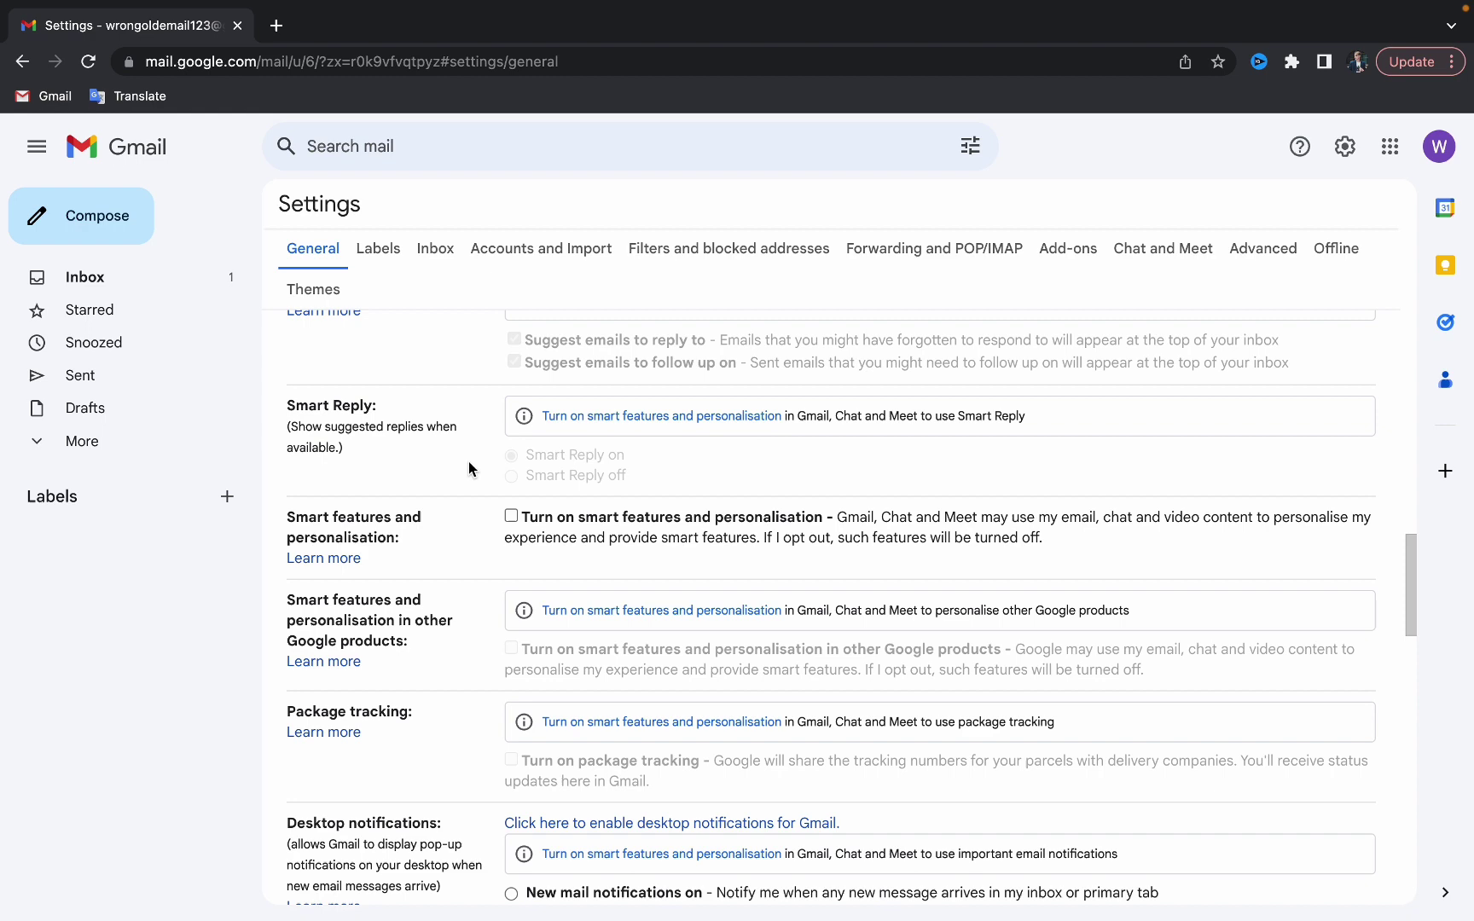
scroll(468, 467, down, 2)
scroll(468, 468, down, 2)
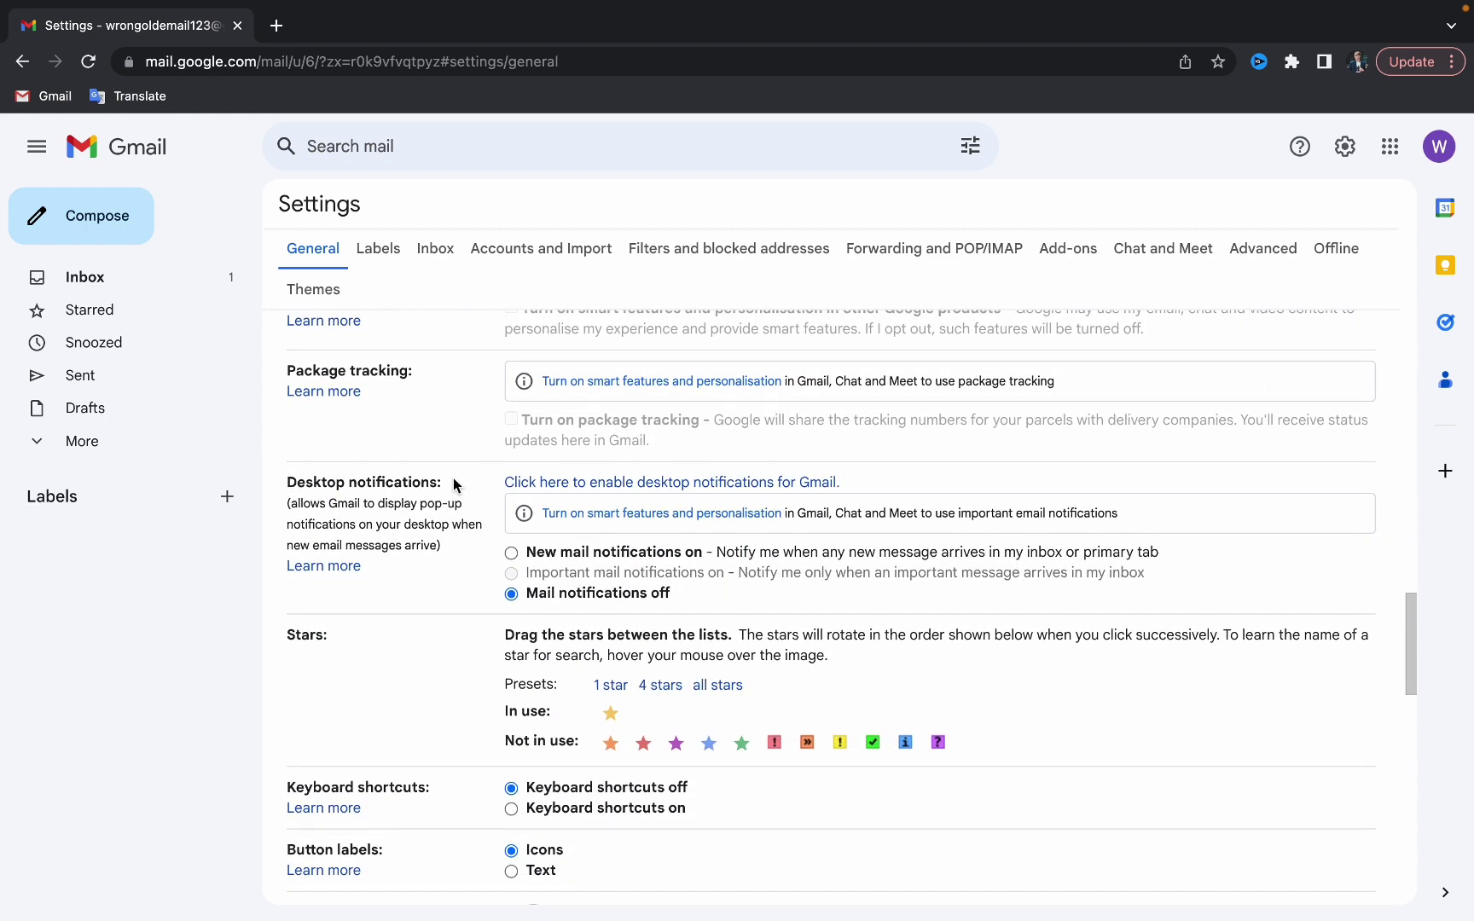
drag(451, 481, 289, 483)
Clear the accidental text selection on the General settings tab.
click(301, 487)
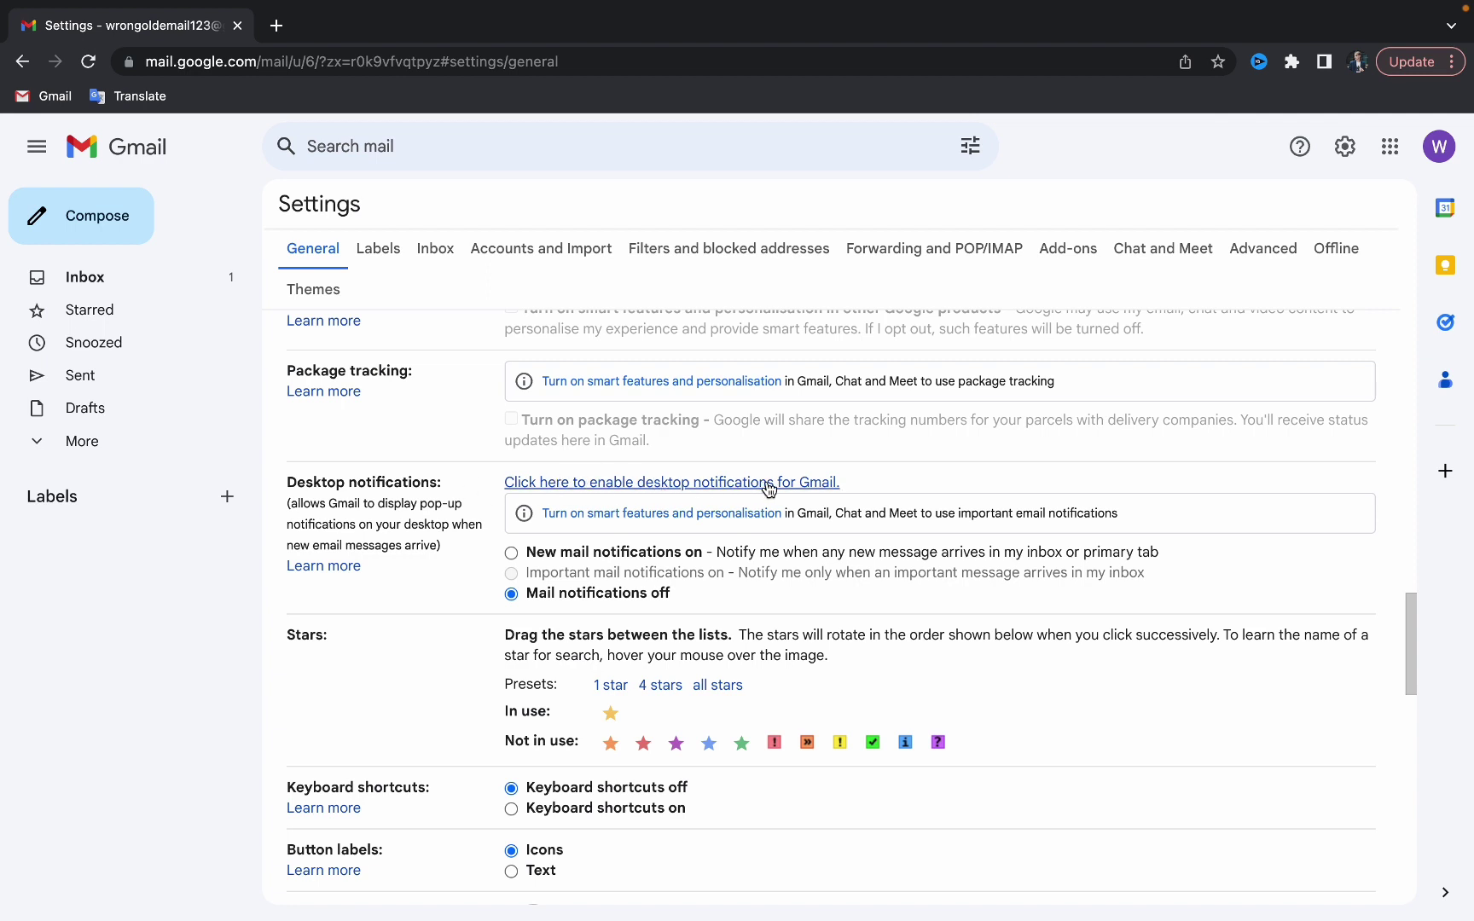
Enable desktop notifications for Gmail and allow them in the browser permission prompt.
click(701, 484)
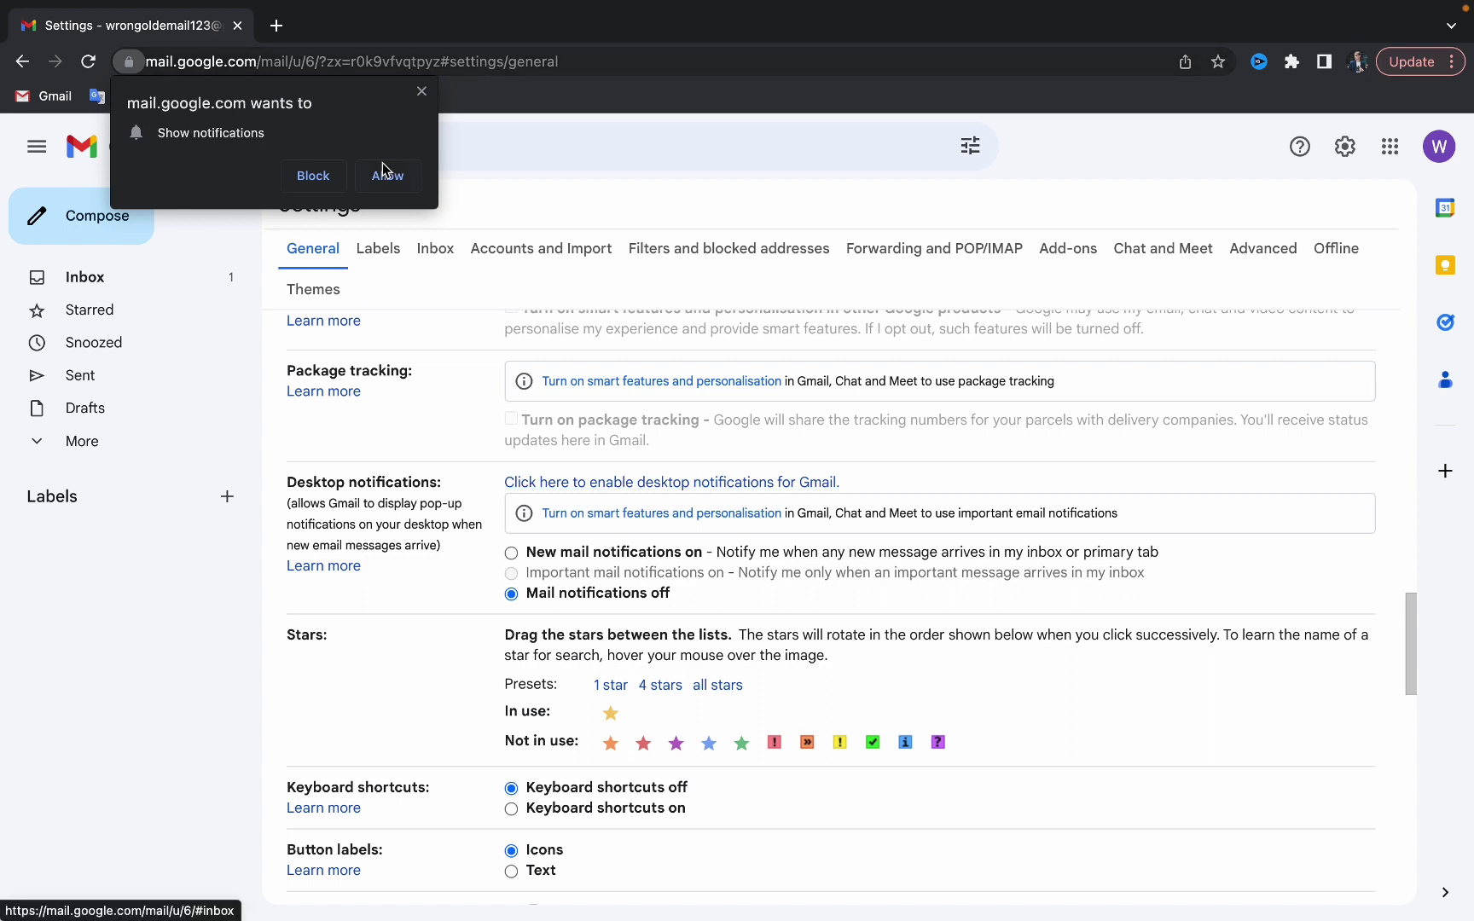
click(406, 180)
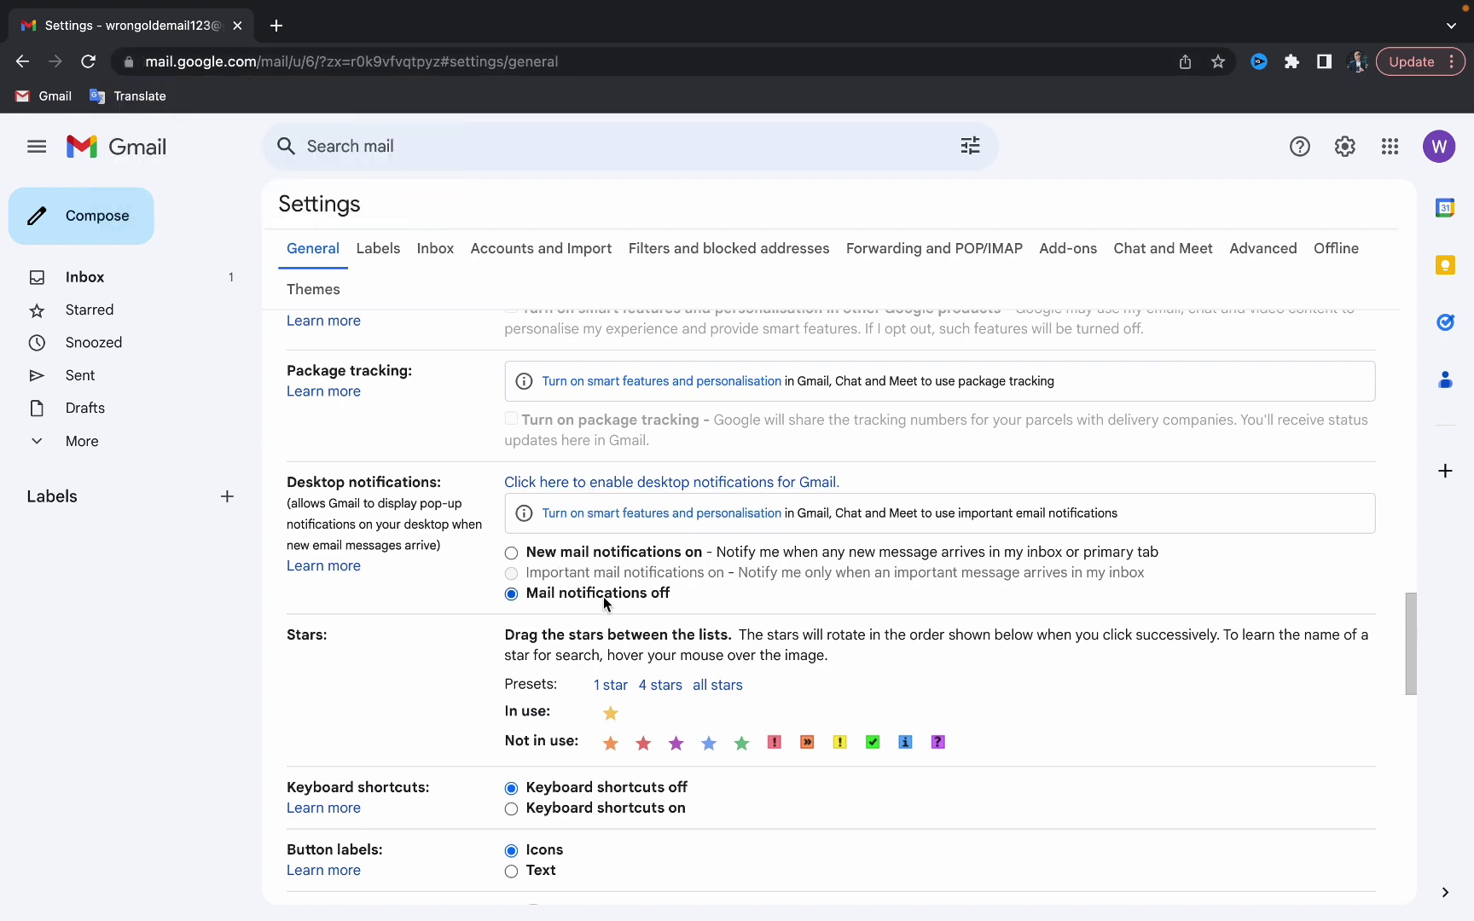
scroll(612, 599, down, 1)
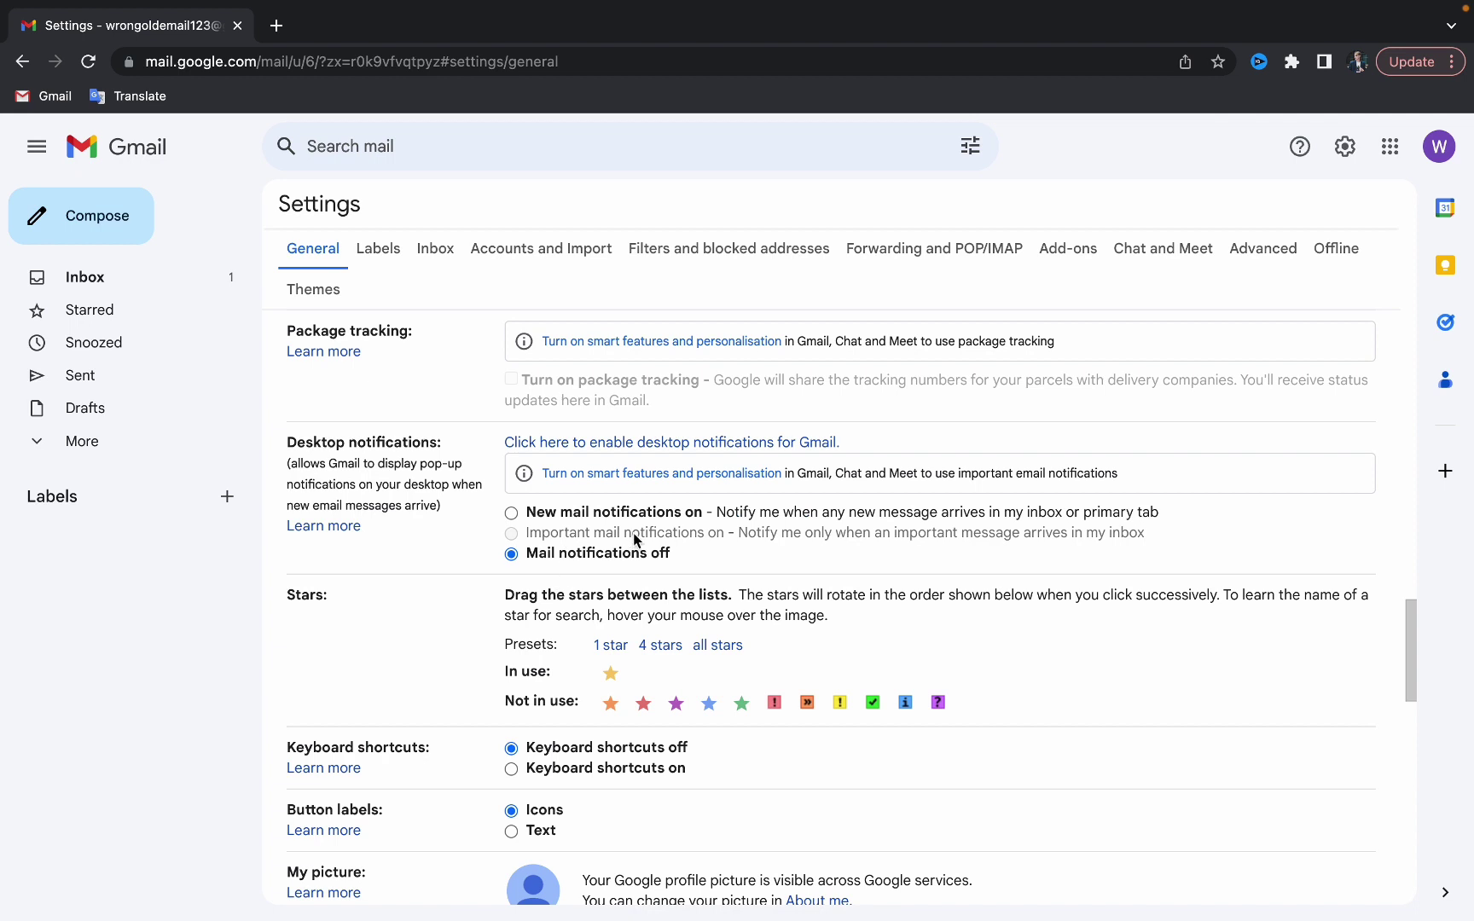
Select 'New mail notifications on' under Desktop notifications.
click(511, 513)
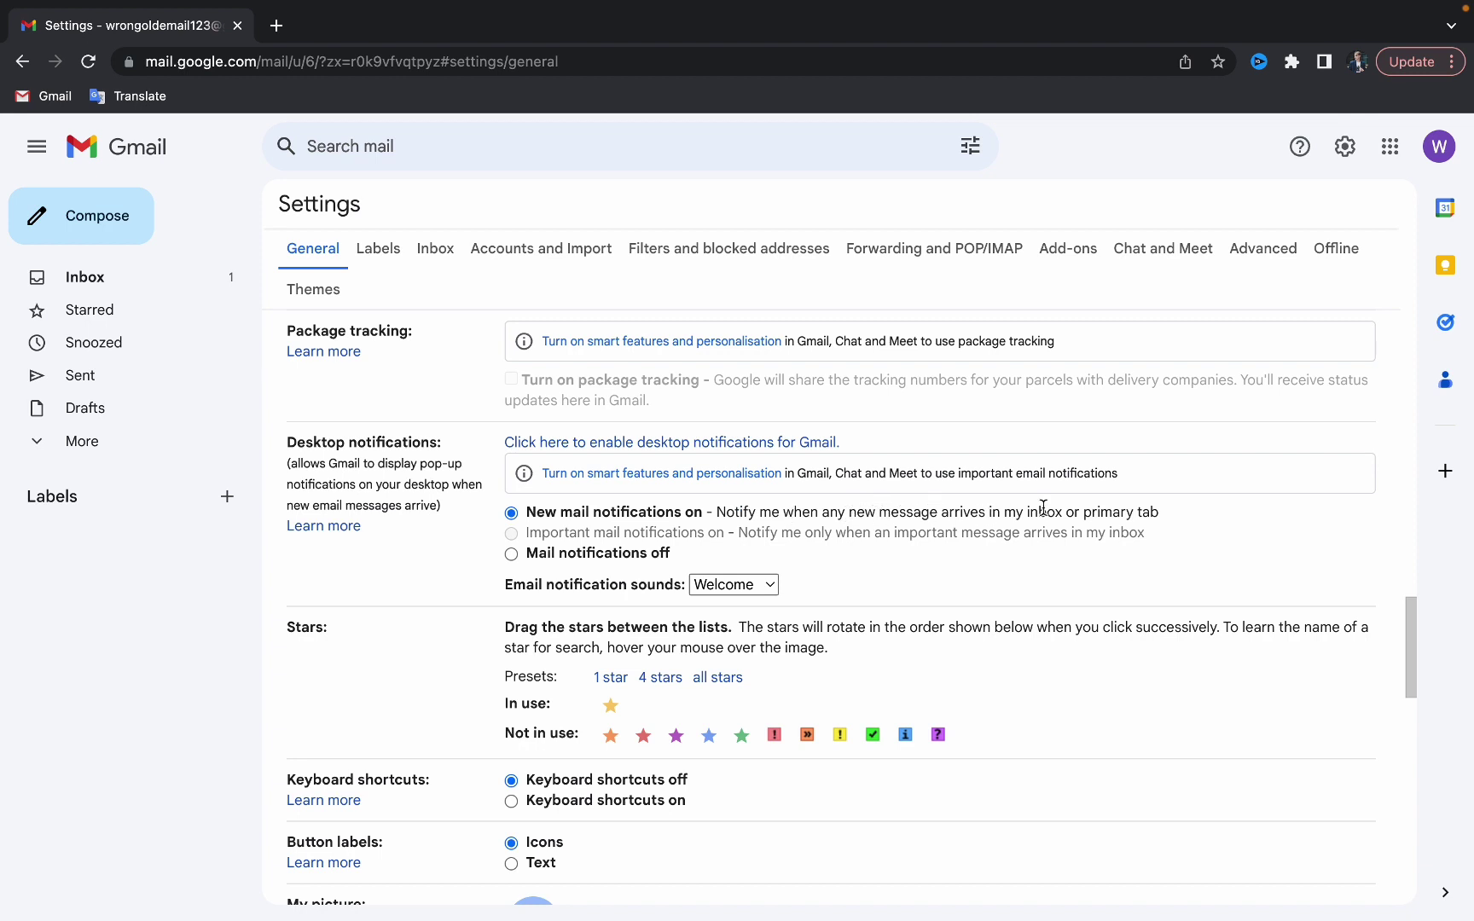
Try the Sweet notification sound, then set the email notification sound to None.
click(754, 594)
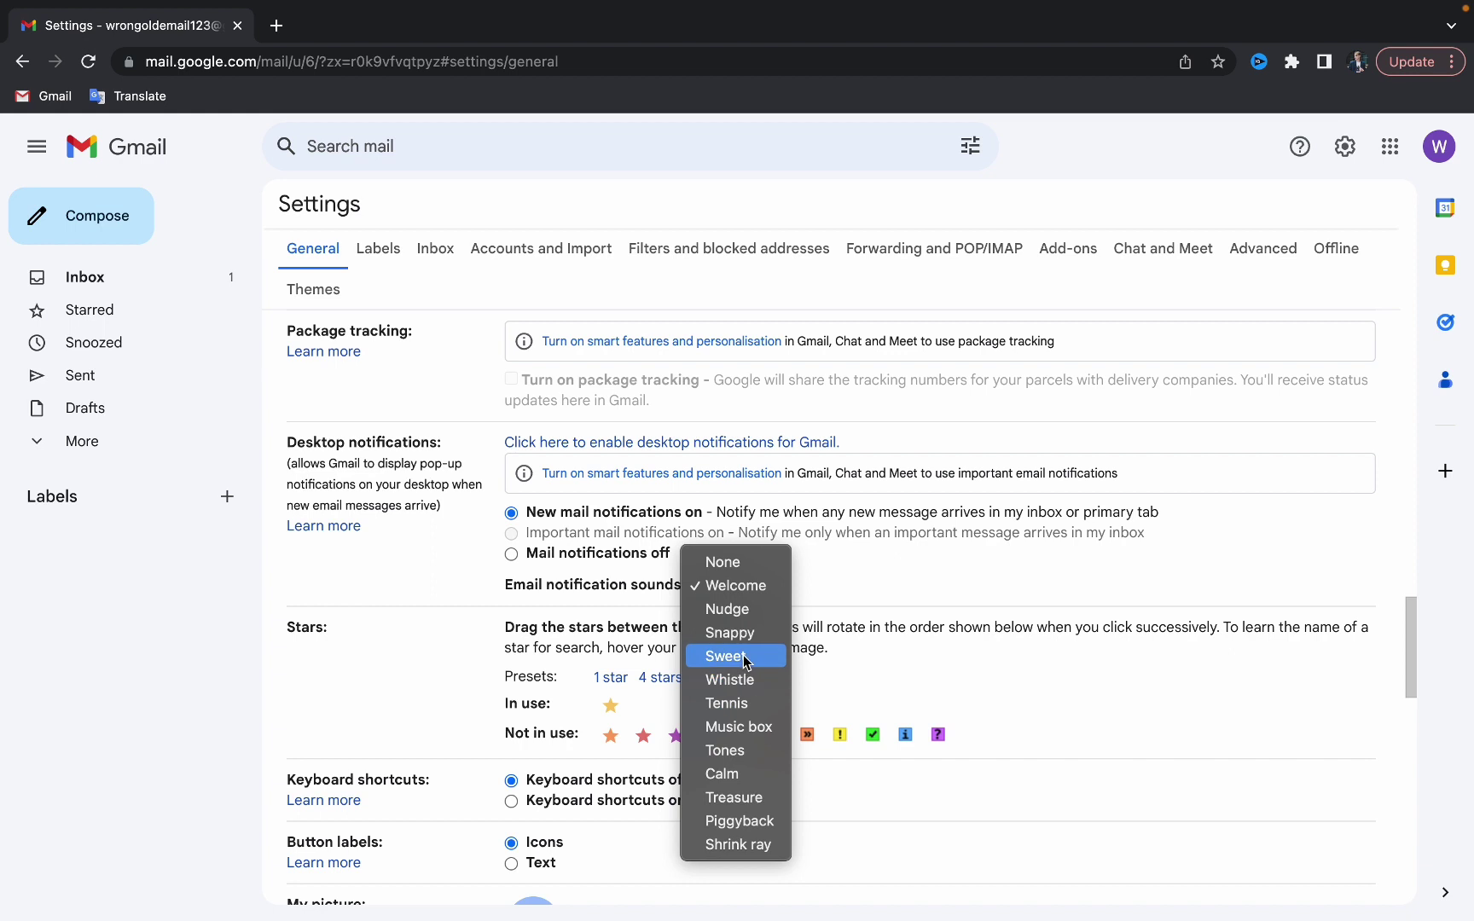
click(740, 656)
click(754, 590)
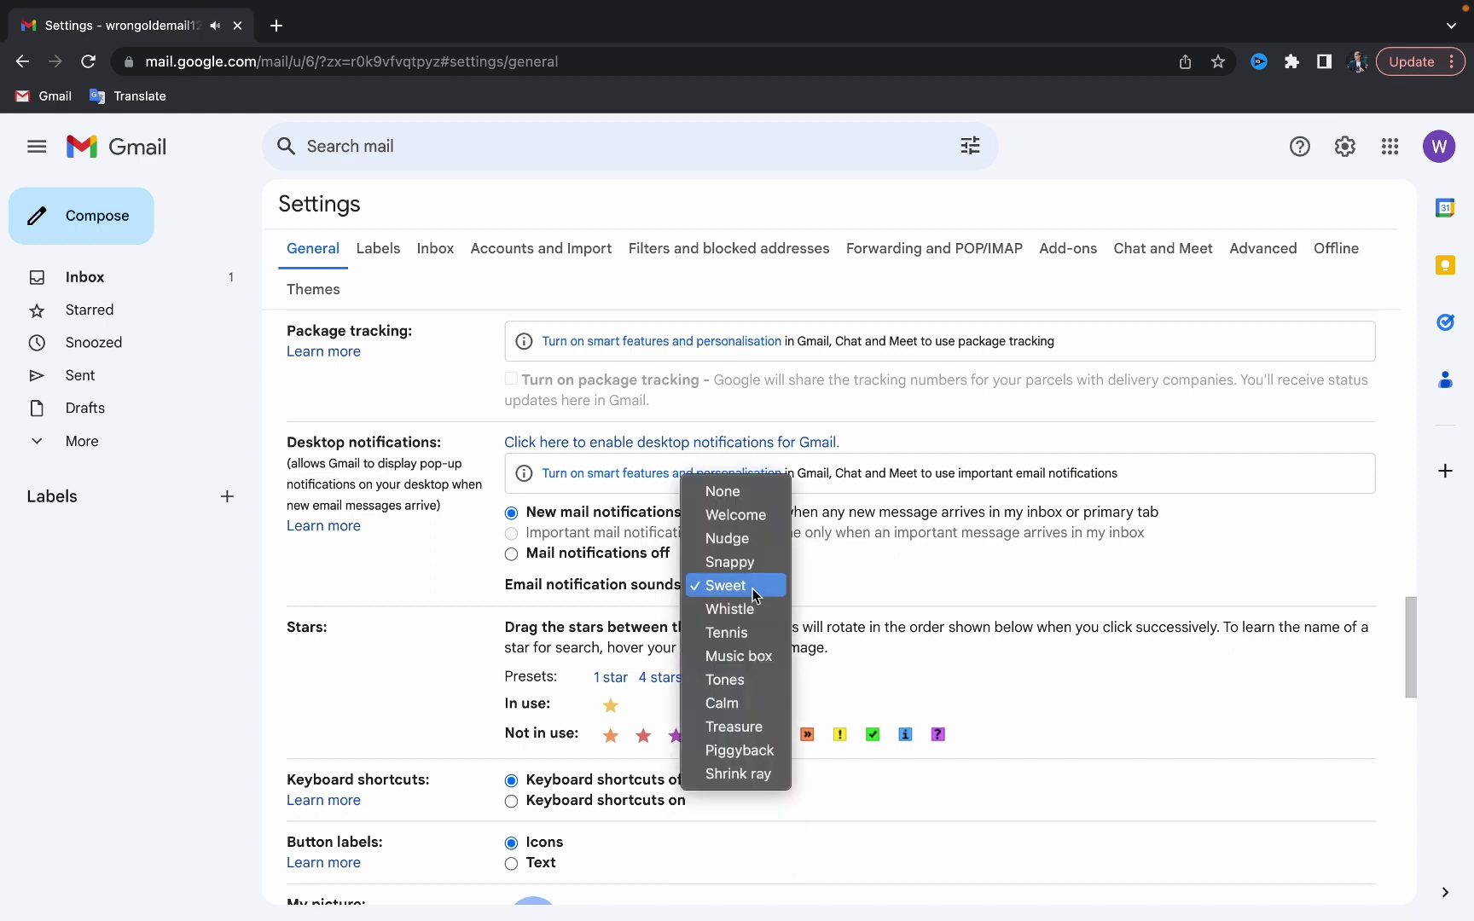
key(Escape)
text(to)
click(768, 586)
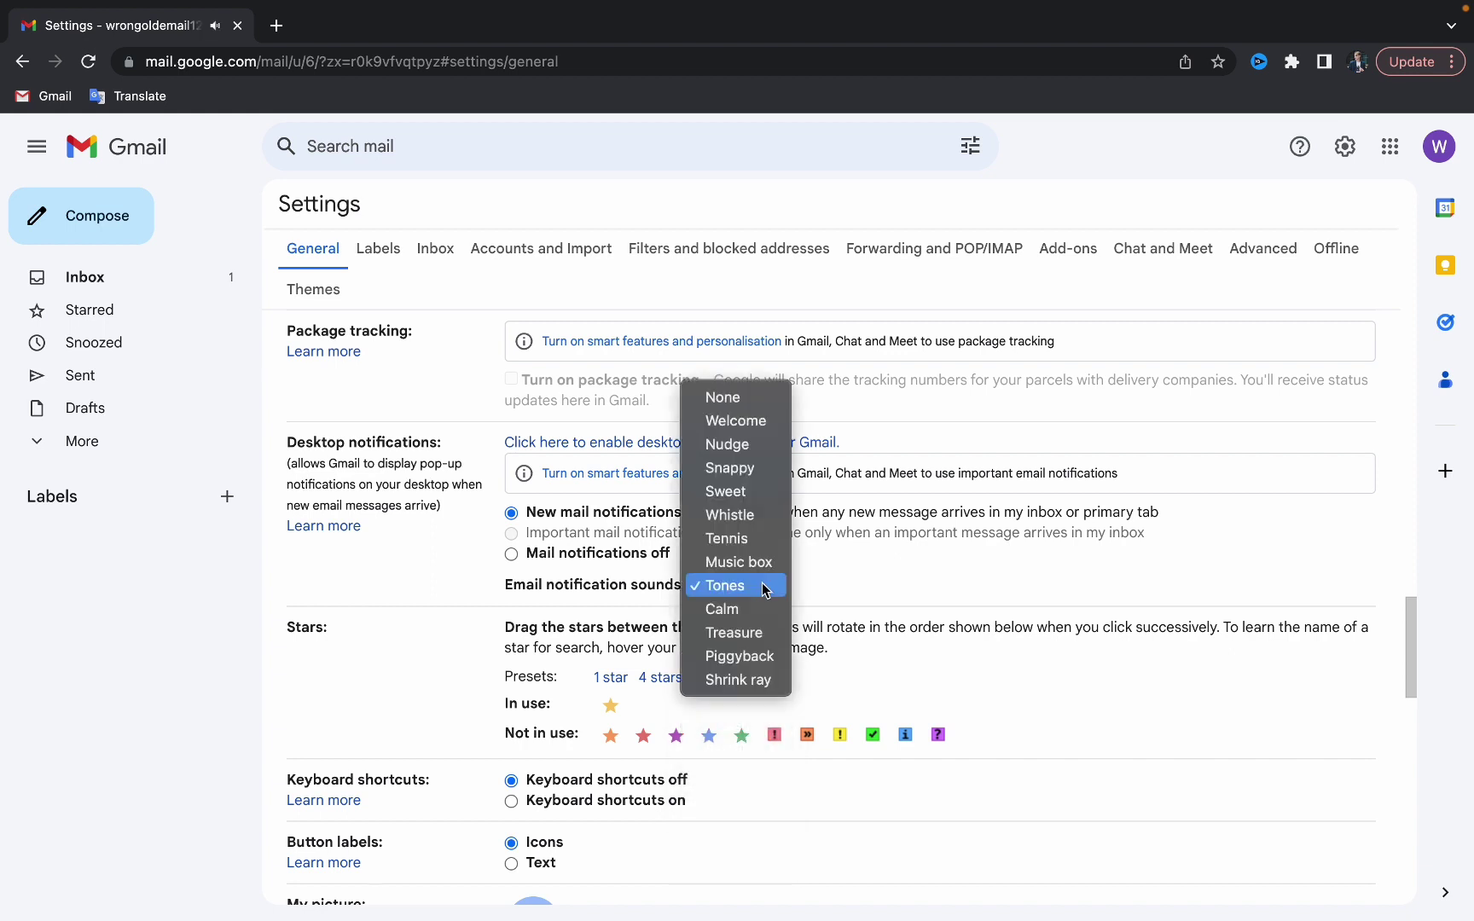
click(744, 402)
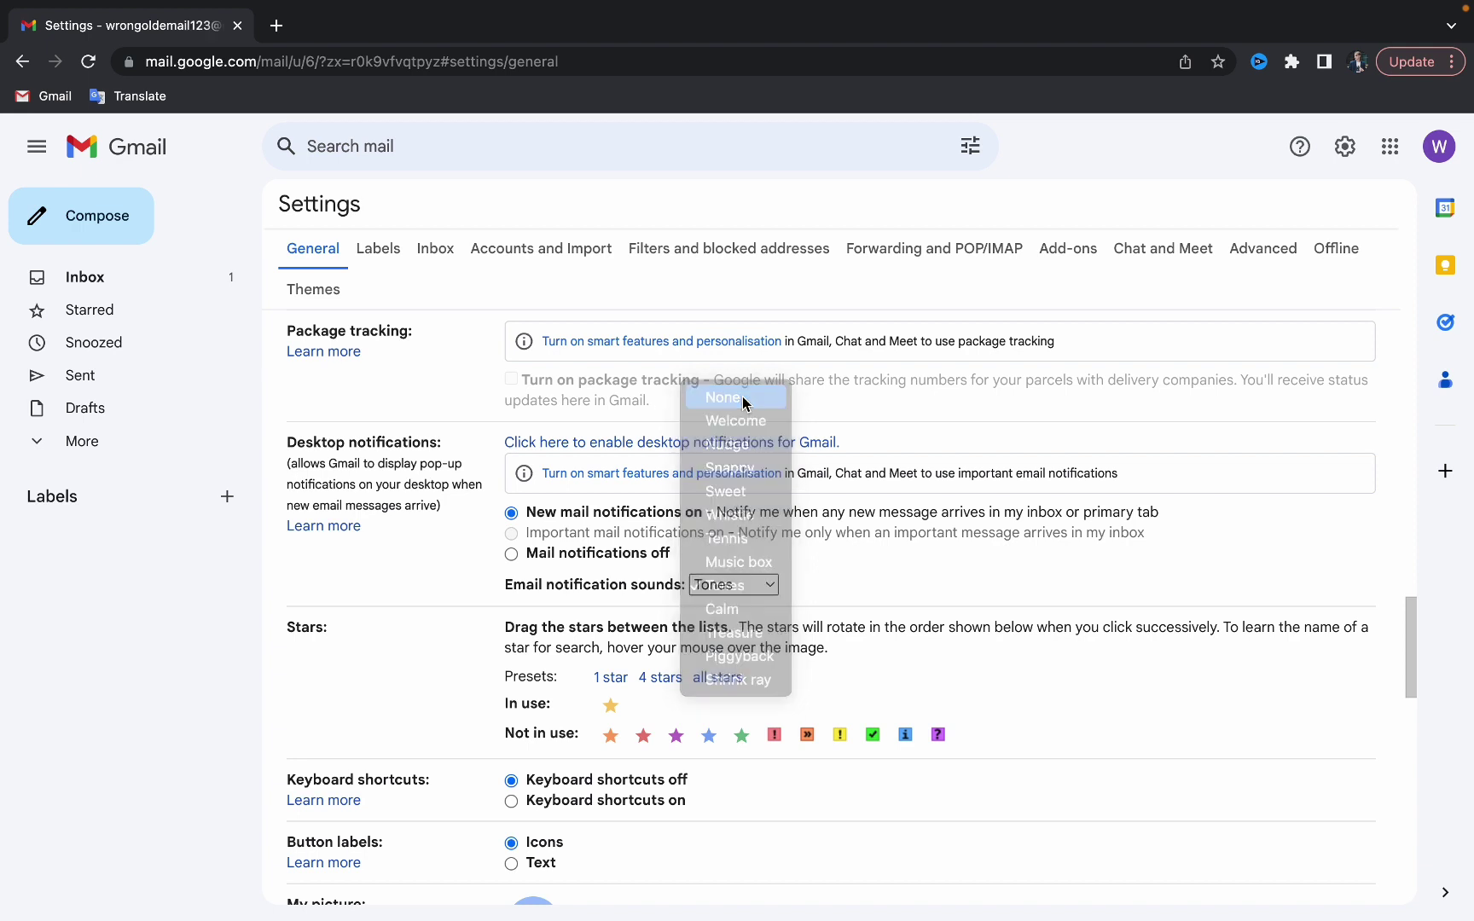